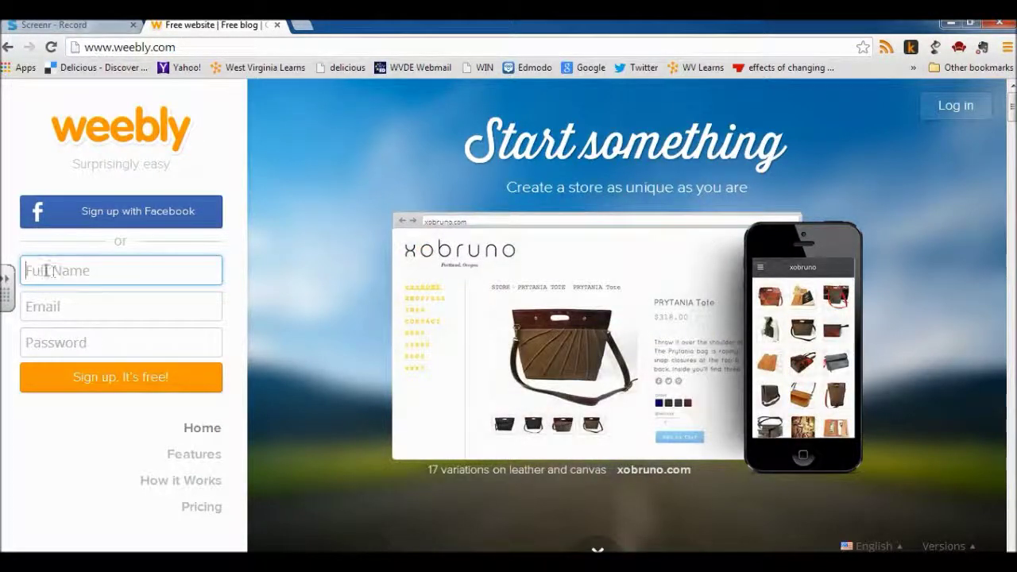
Step: Fill in the sign-up form with the user's full name, e-mail address and a password, then submit it
left_click(45, 270)
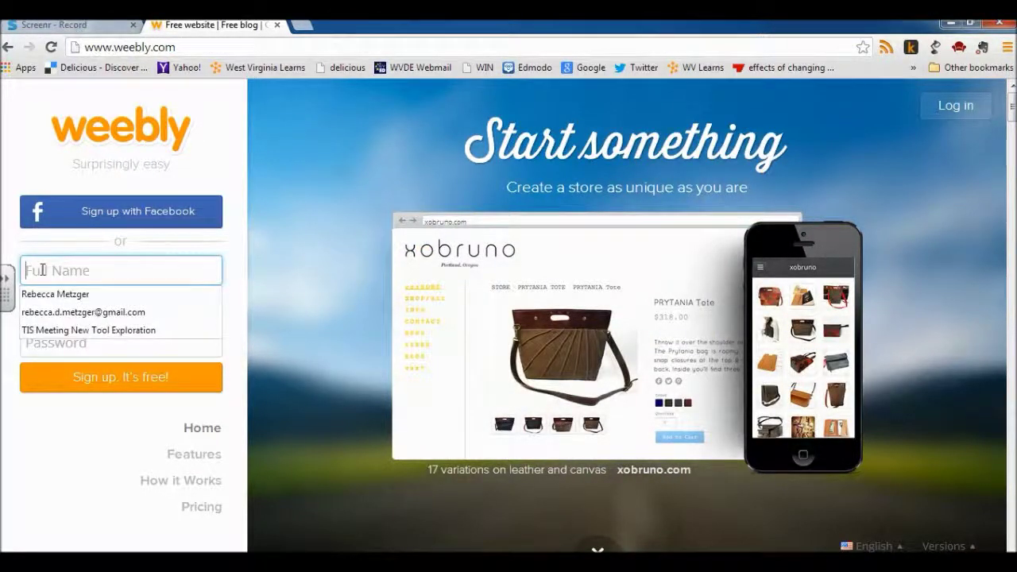
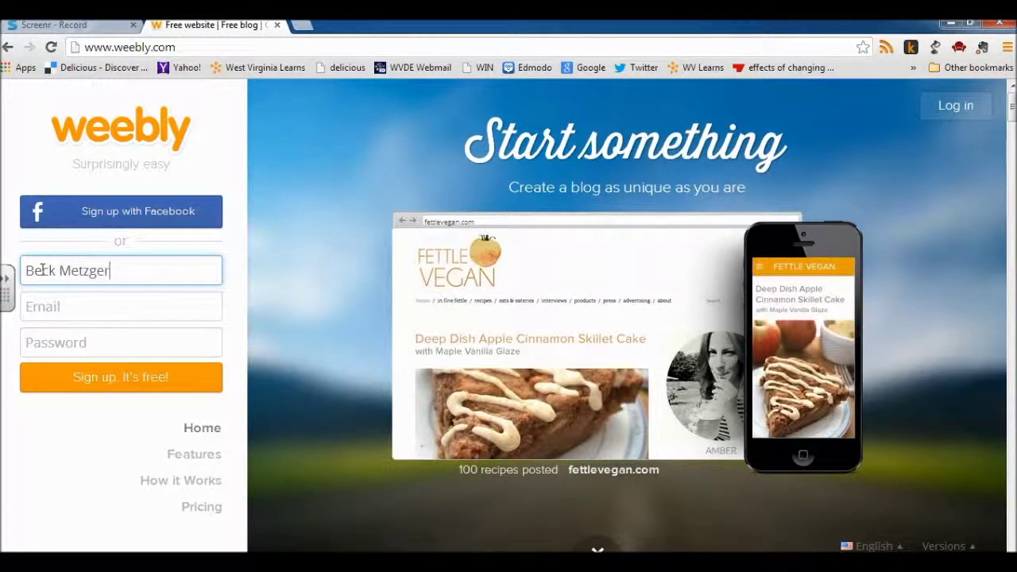
left_click(65, 309)
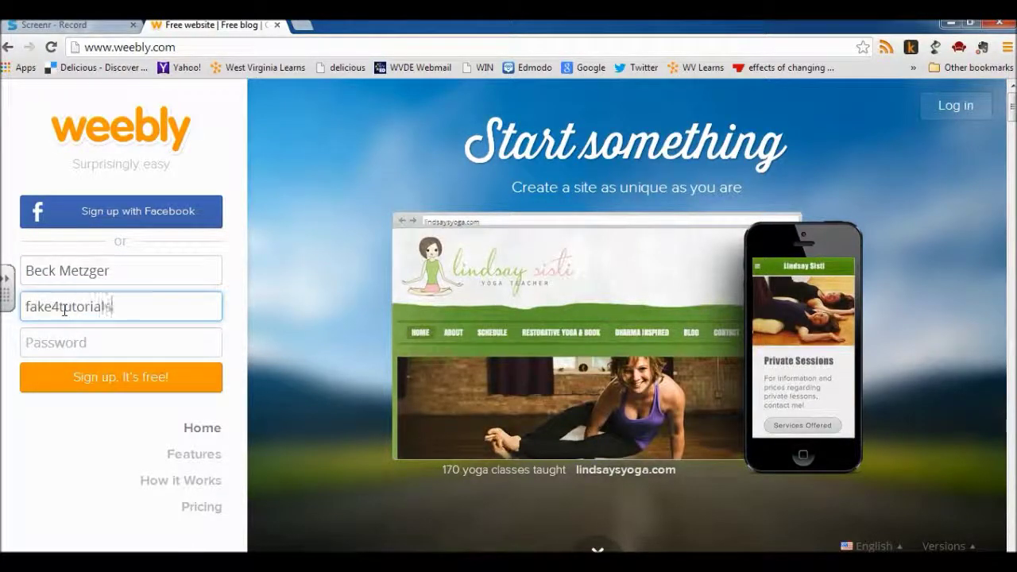
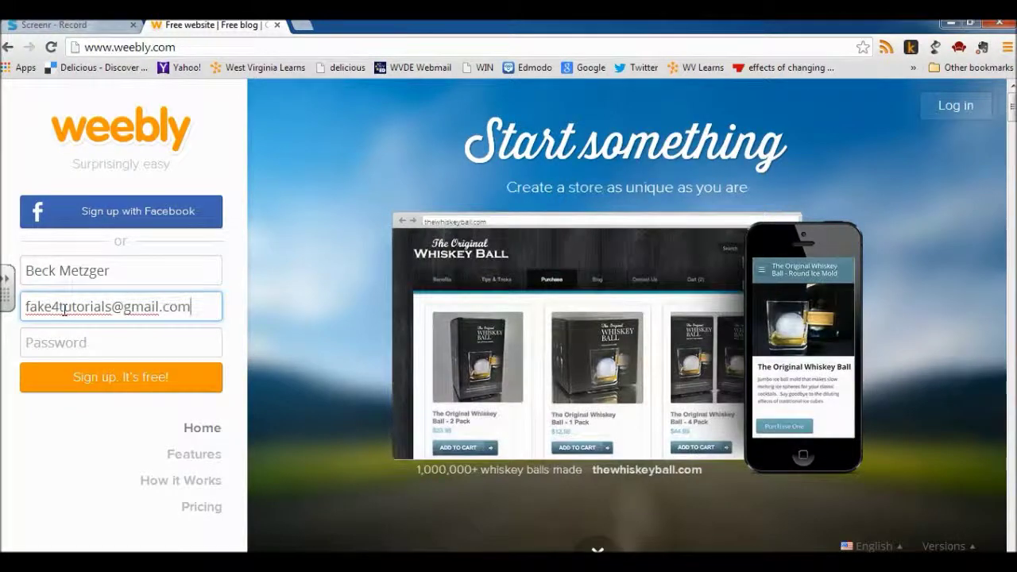
key("Tab")
type("•••••••••")
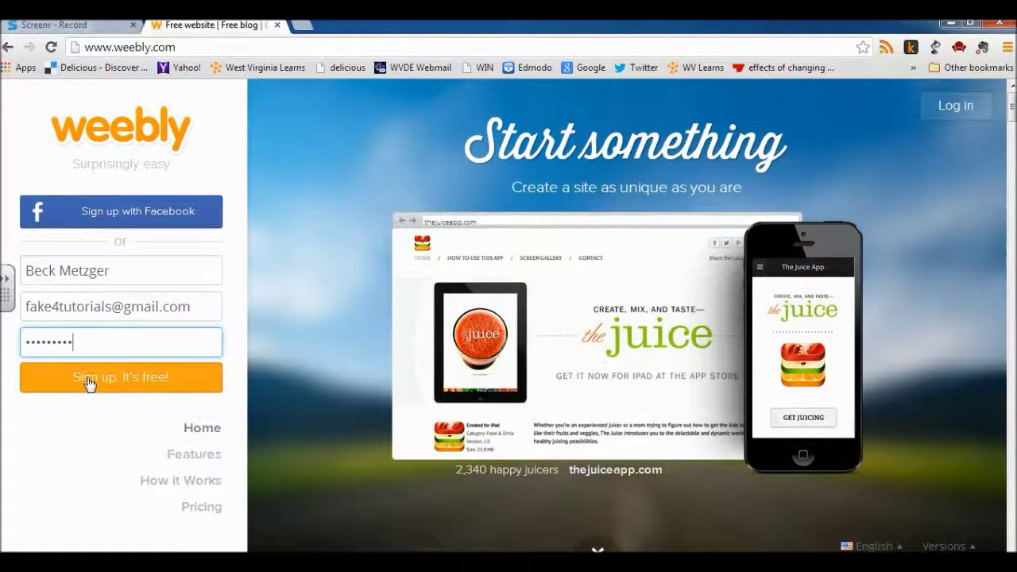
left_click(89, 383)
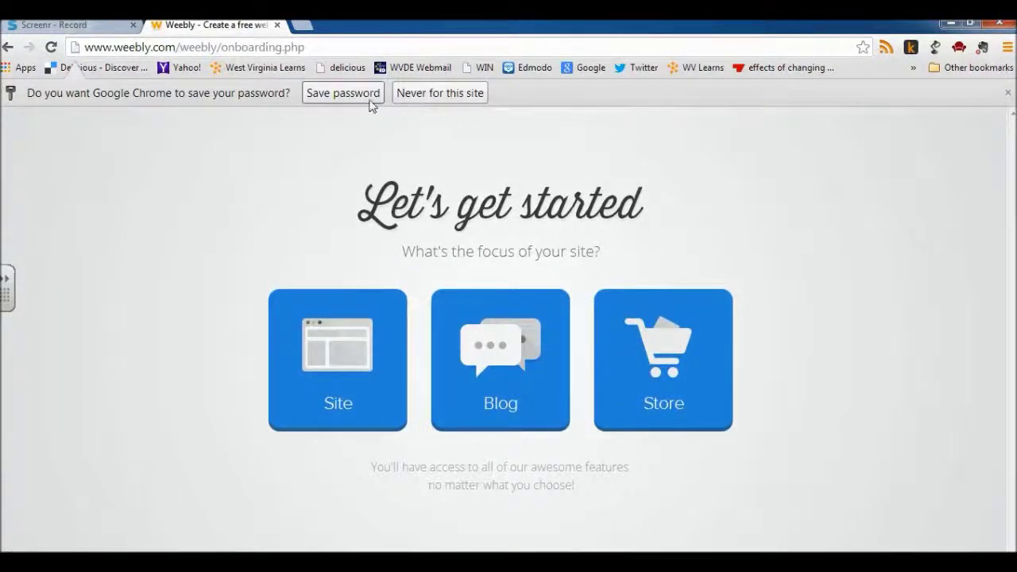
Step: Decline Chrome's offer to save the password and choose Site as the new site's focus
left_click(440, 93)
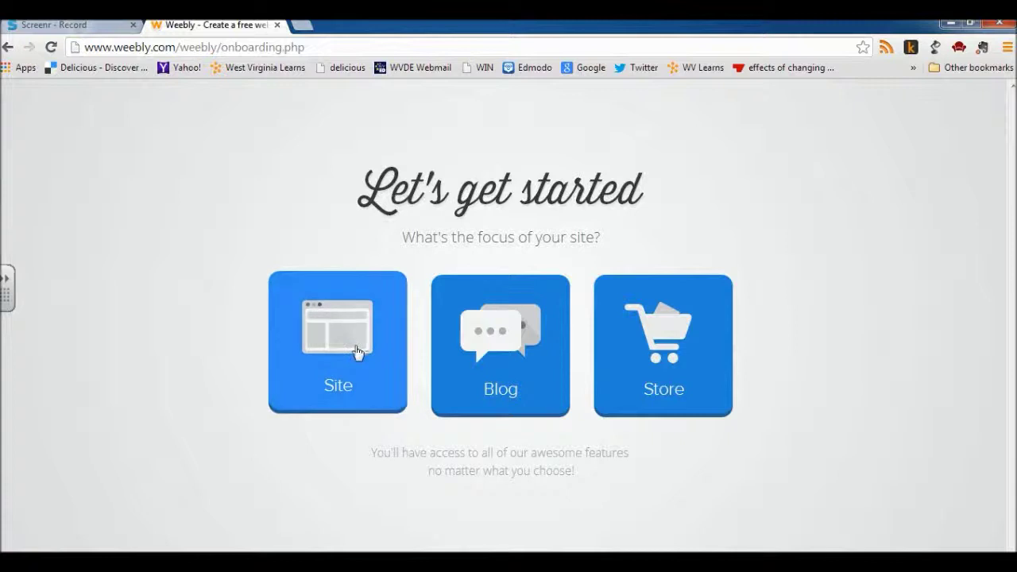
left_click(377, 385)
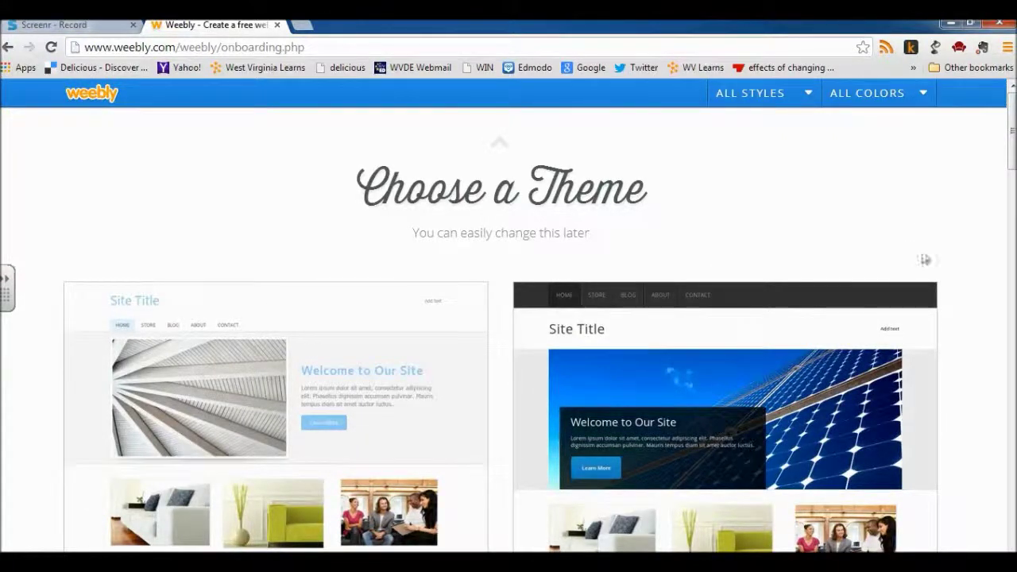
scroll(953, 258, "down", 1)
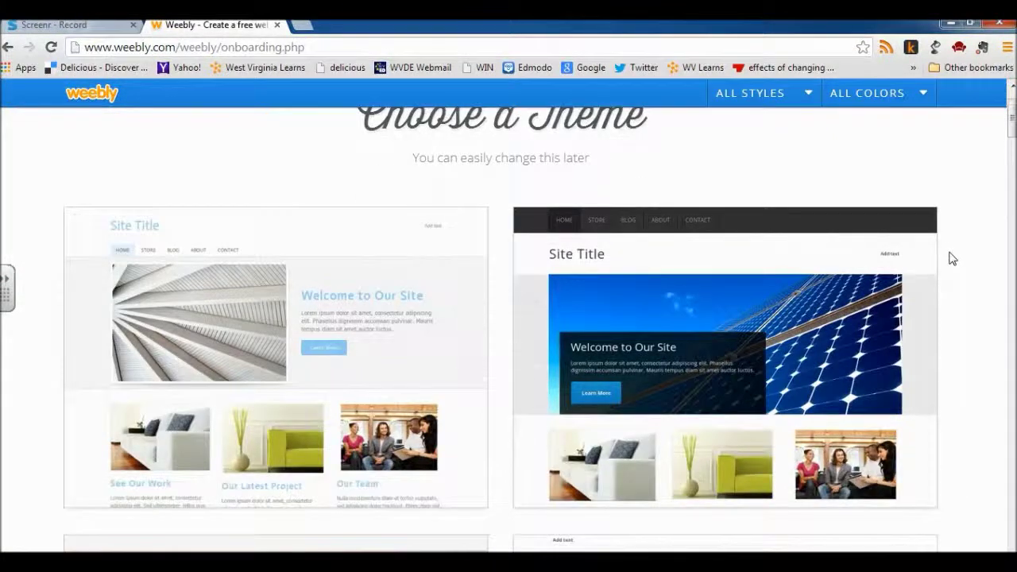
scroll(953, 258, "down", 1)
scroll(953, 259, "down", 1)
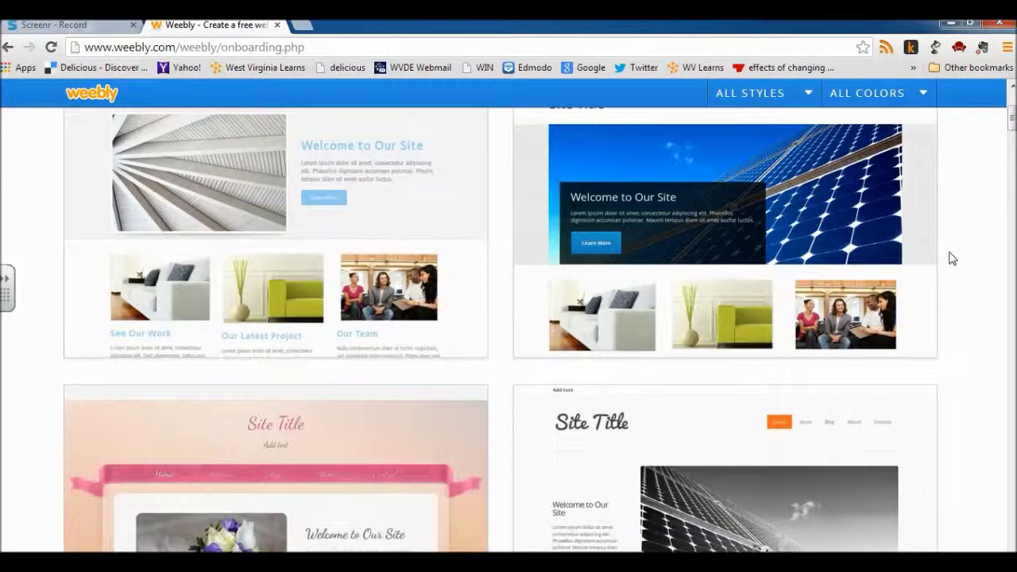
scroll(953, 259, "down", 1)
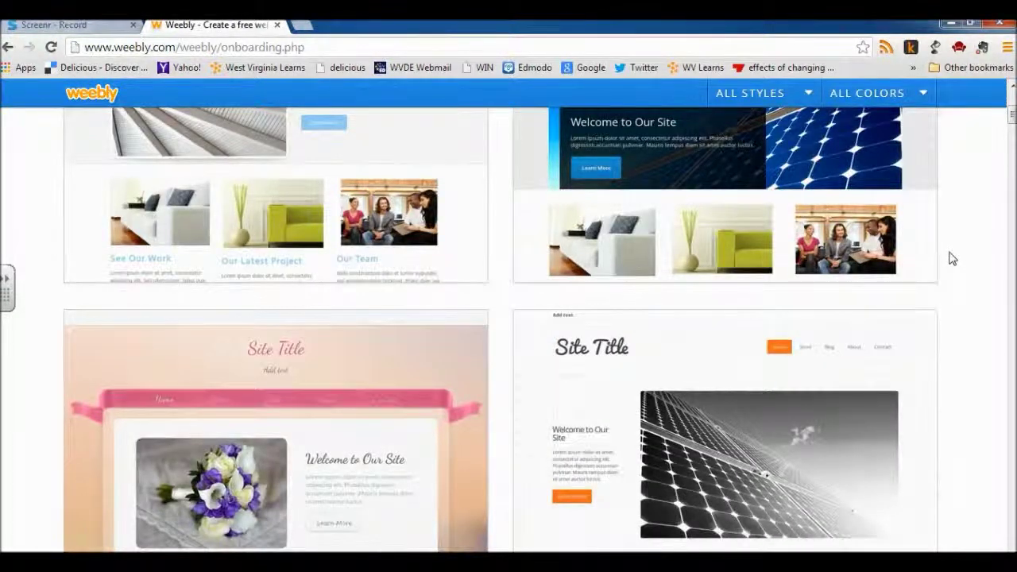
scroll(953, 258, "down", 3)
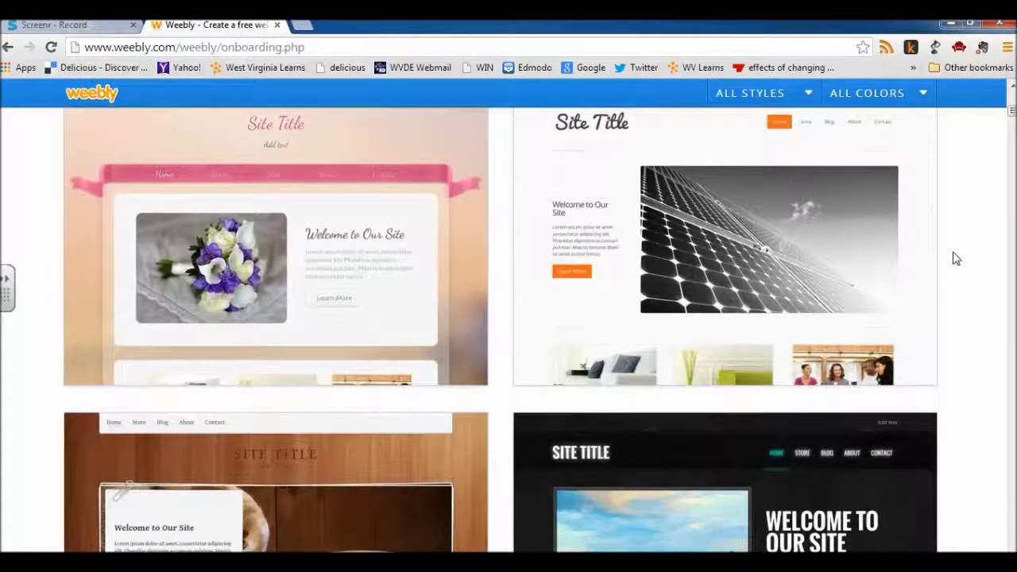
scroll(972, 272, "down", 1)
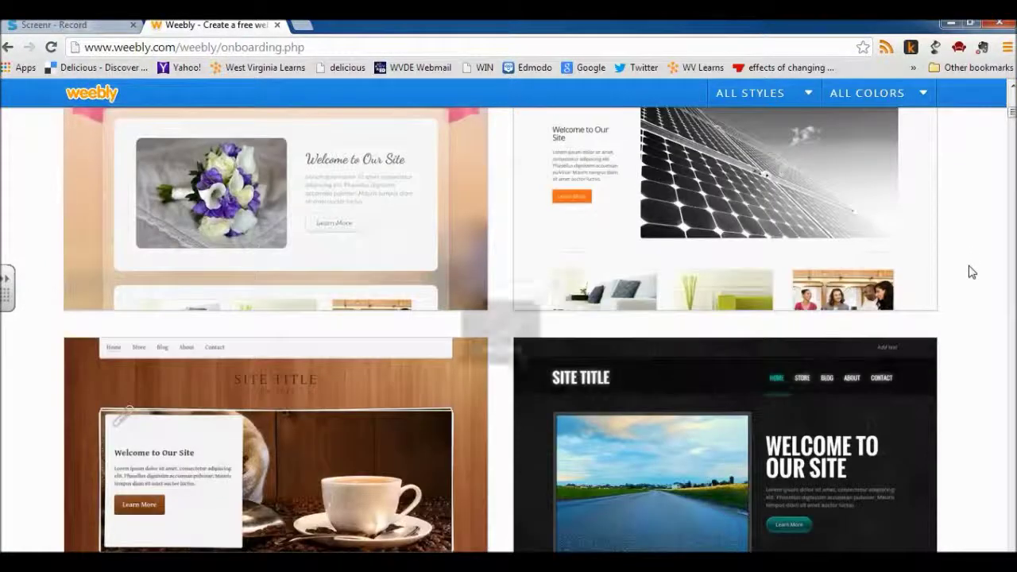
scroll(971, 272, "down", 2)
scroll(971, 272, "down", 2)
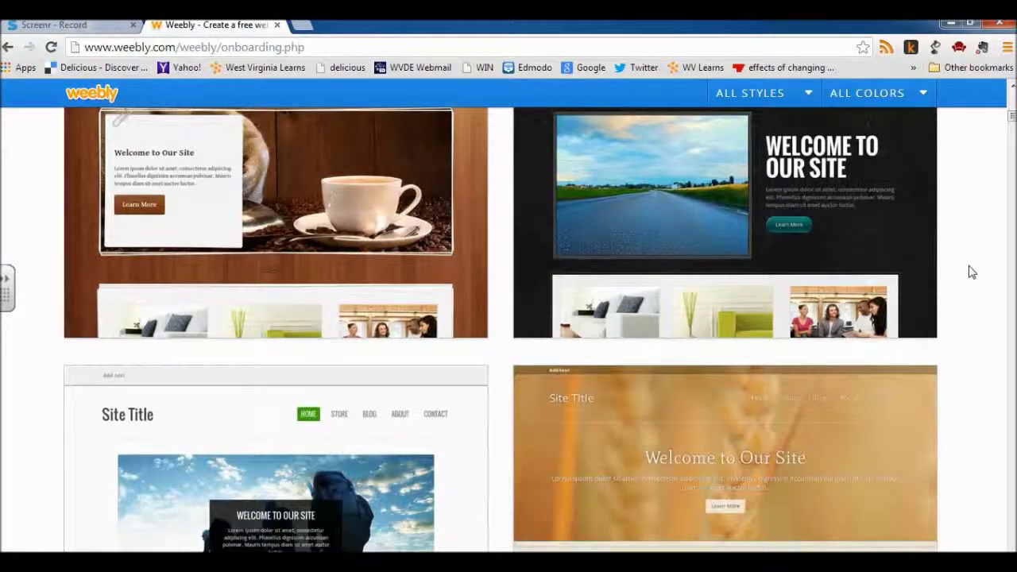
scroll(971, 272, "down", 2)
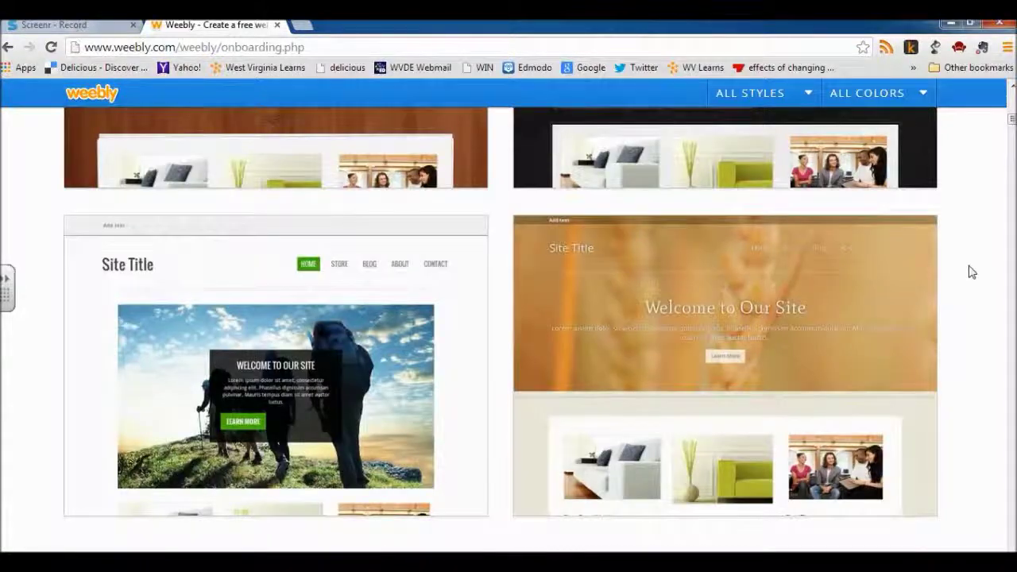
scroll(972, 272, "down", 2)
scroll(971, 271, "down", 1)
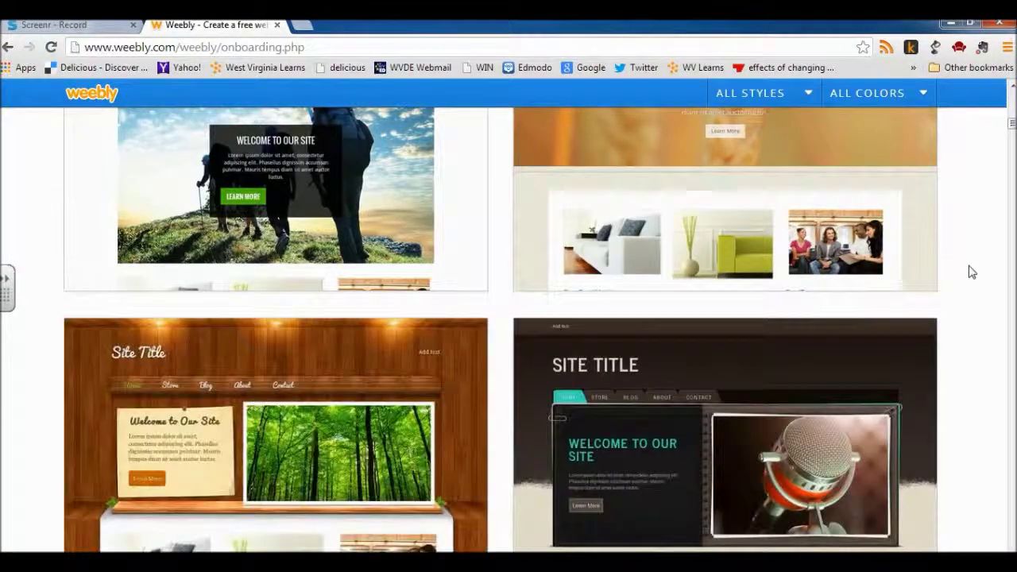
scroll(972, 272, "down", 2)
scroll(971, 271, "down", 1)
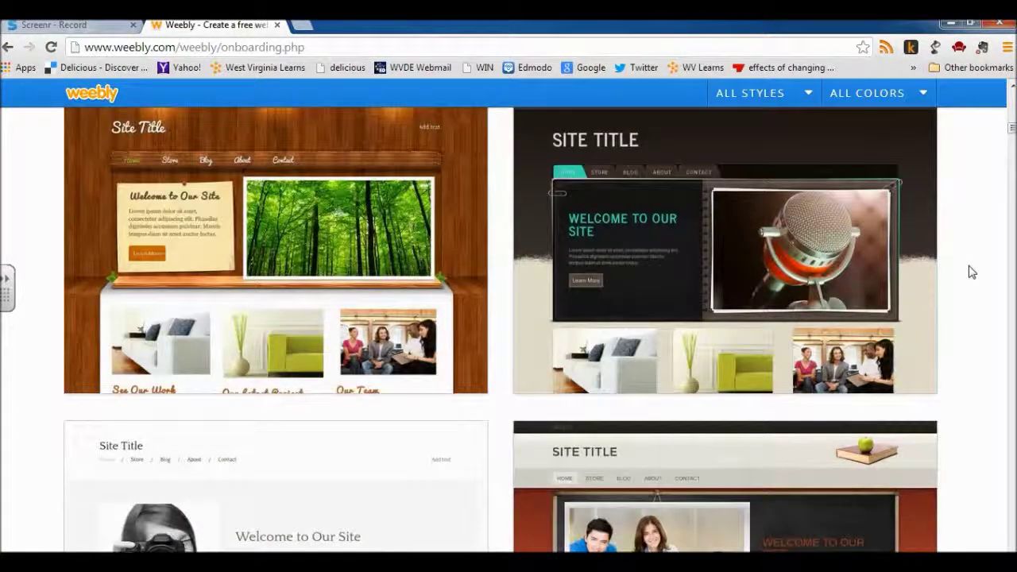
scroll(971, 271, "down", 2)
scroll(965, 296, "up", 2)
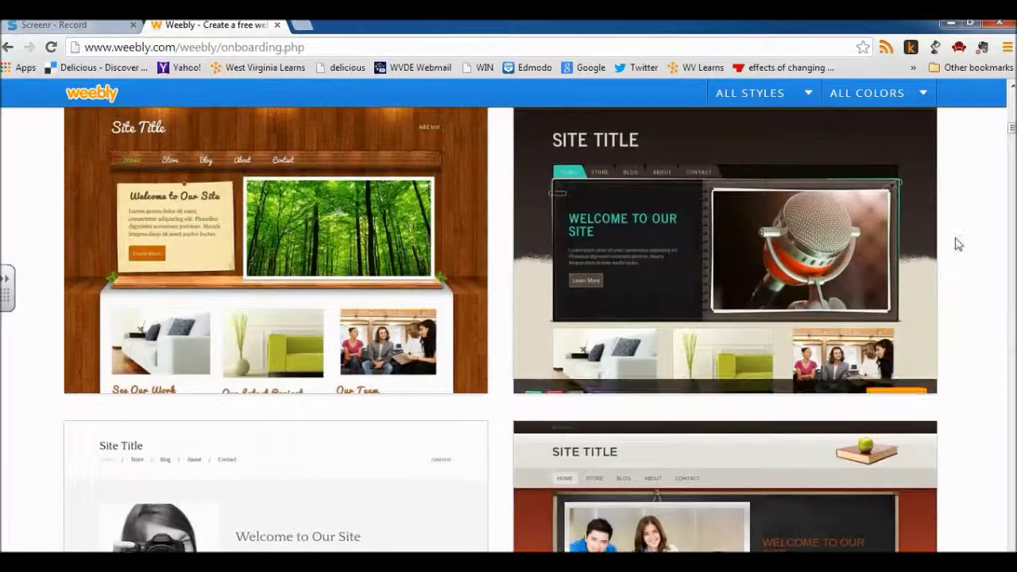
scroll(951, 318, "up", 1)
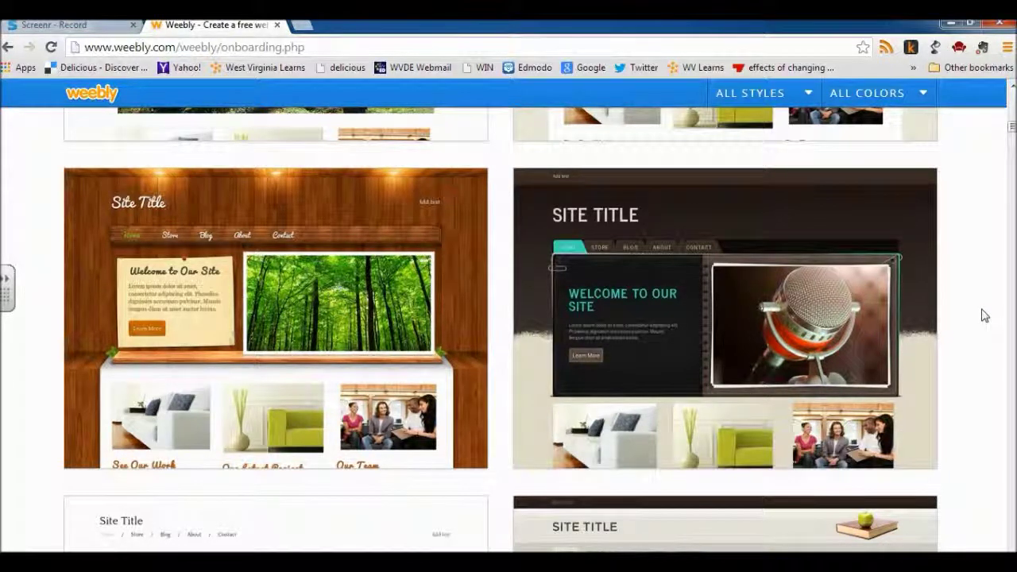
Step: Browse the theme gallery and choose the theme with the blurred header and green accents
scroll(984, 316, "down", 3)
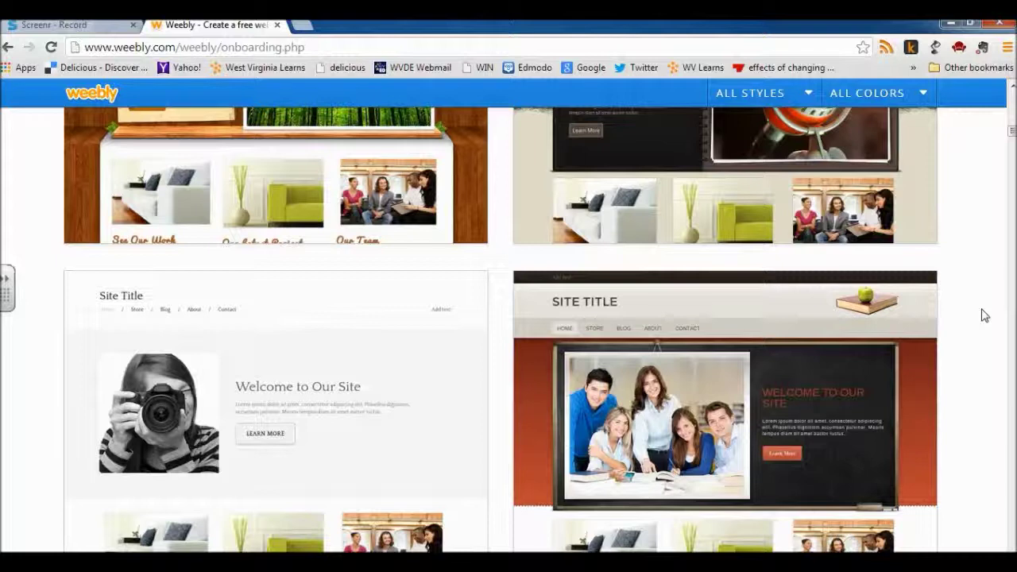
scroll(984, 315, "down", 1)
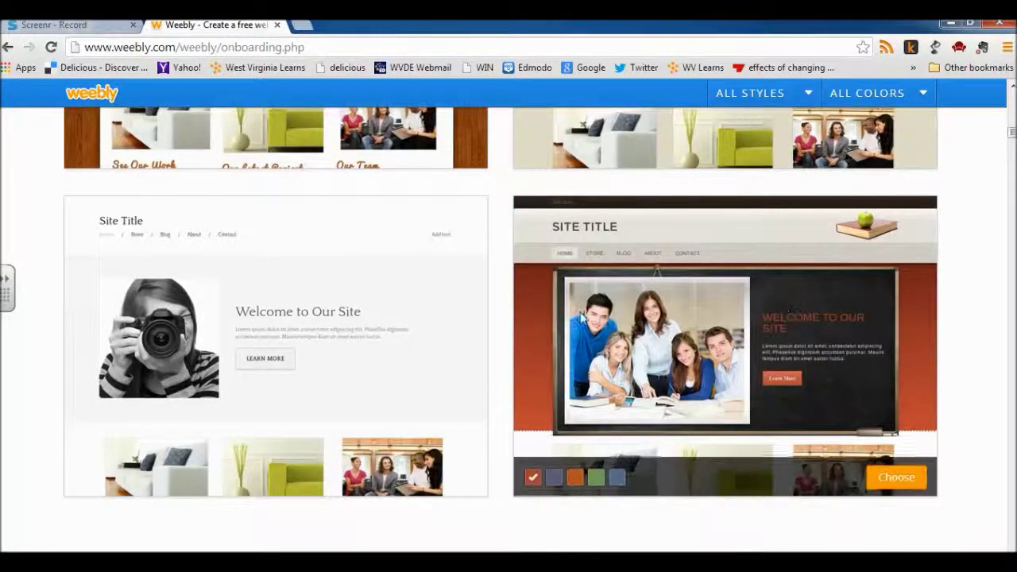
mouse_move(159, 326)
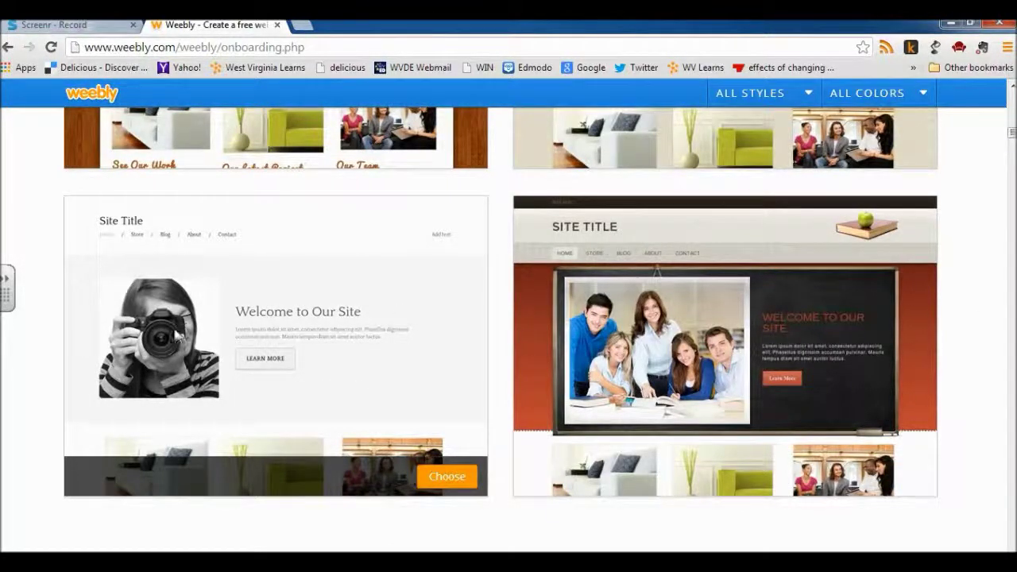
scroll(48, 328, "down", 2)
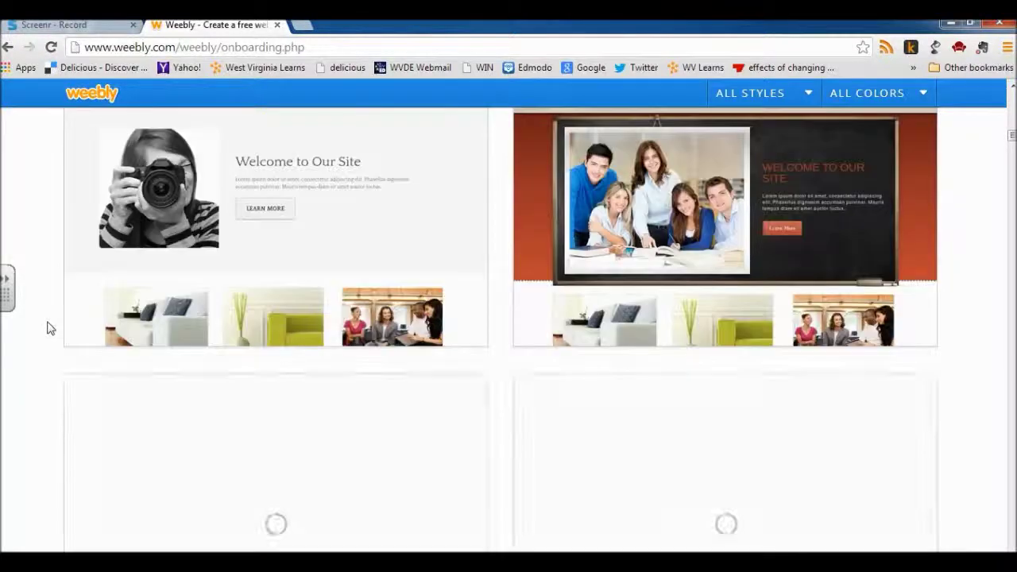
scroll(48, 327, "down", 3)
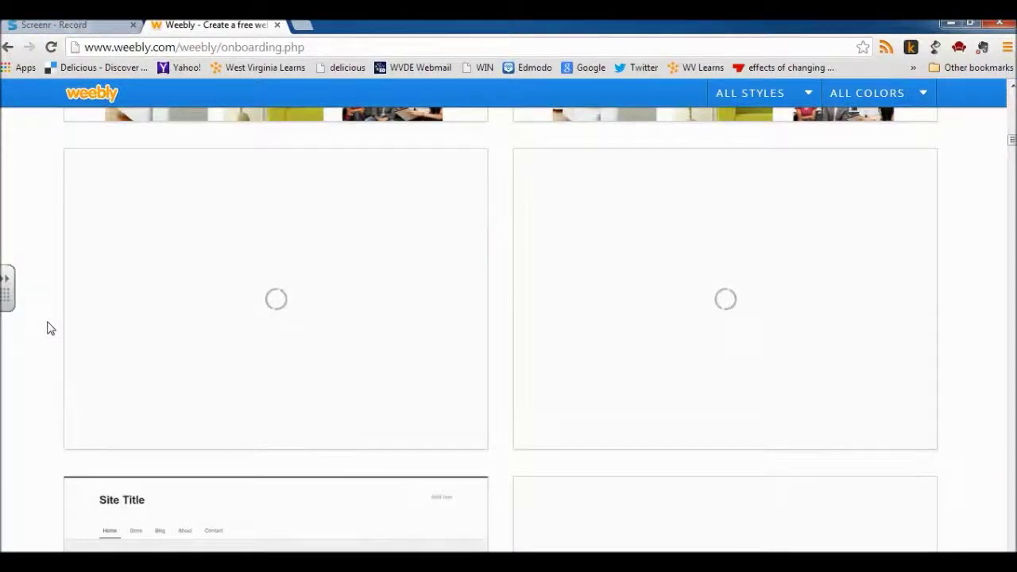
mouse_move(331, 311)
scroll(387, 320, "down", 4)
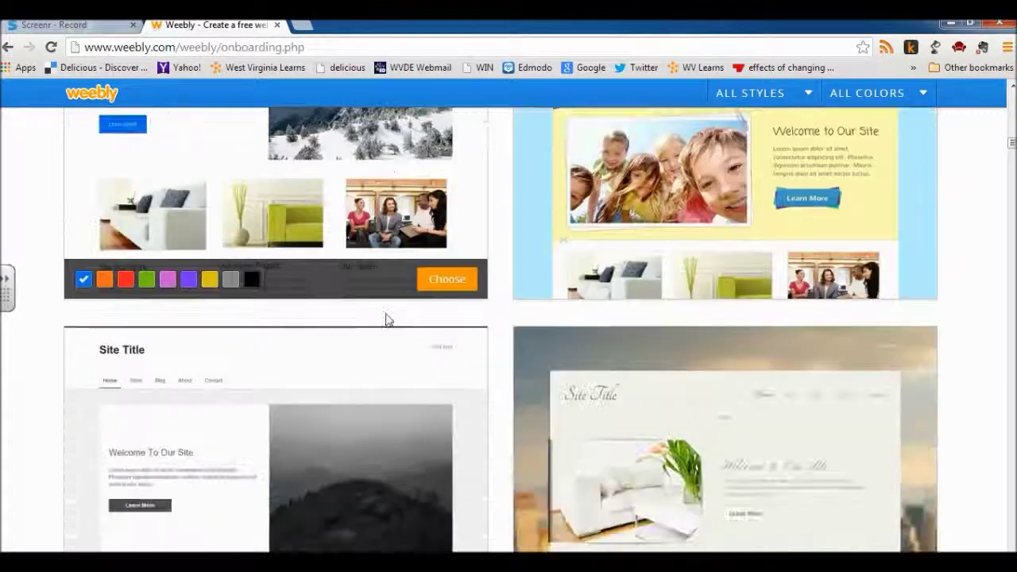
scroll(386, 320, "down", 2)
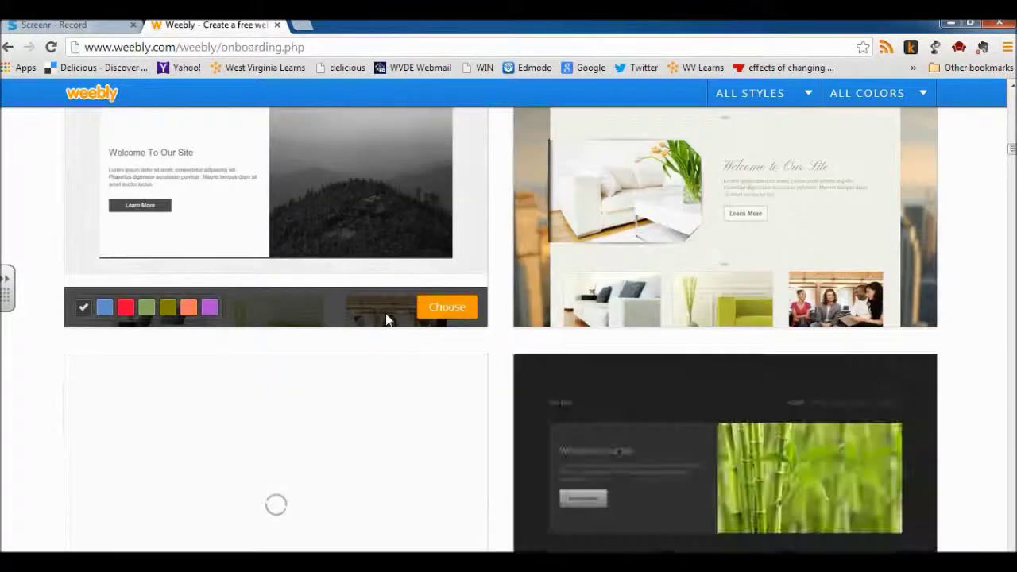
scroll(378, 317, "down", 2)
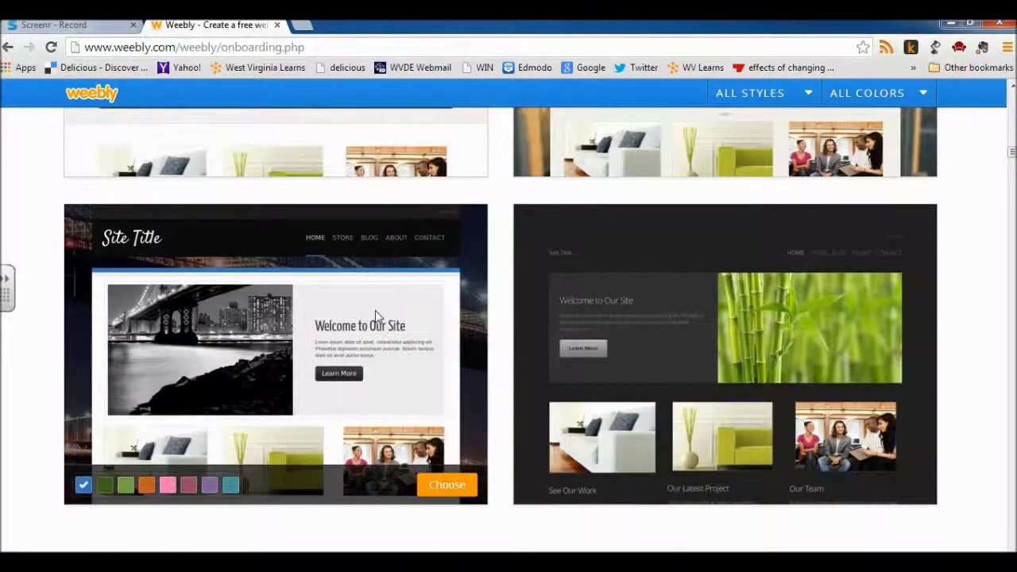
scroll(373, 310, "down", 1)
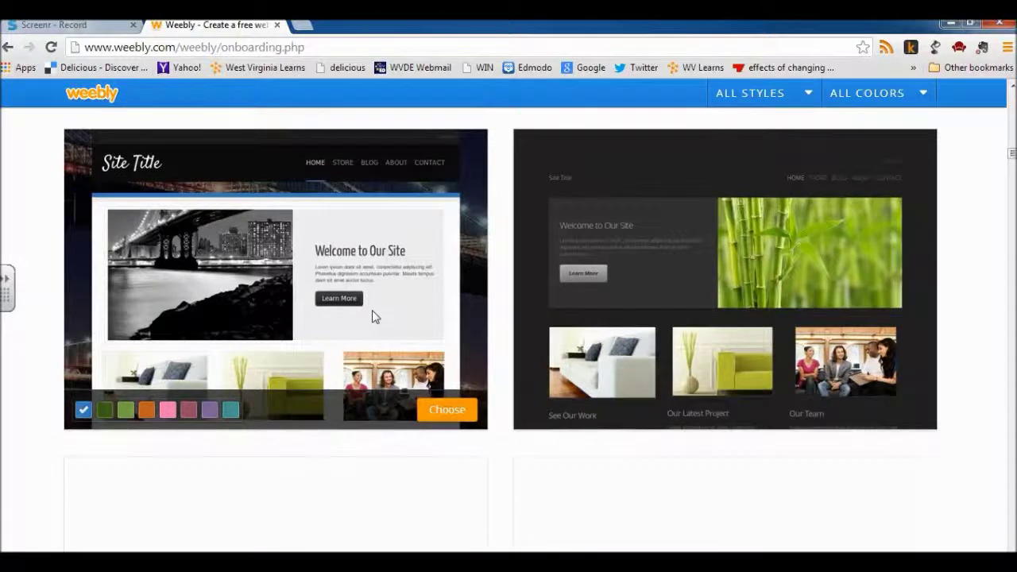
scroll(478, 329, "down", 2)
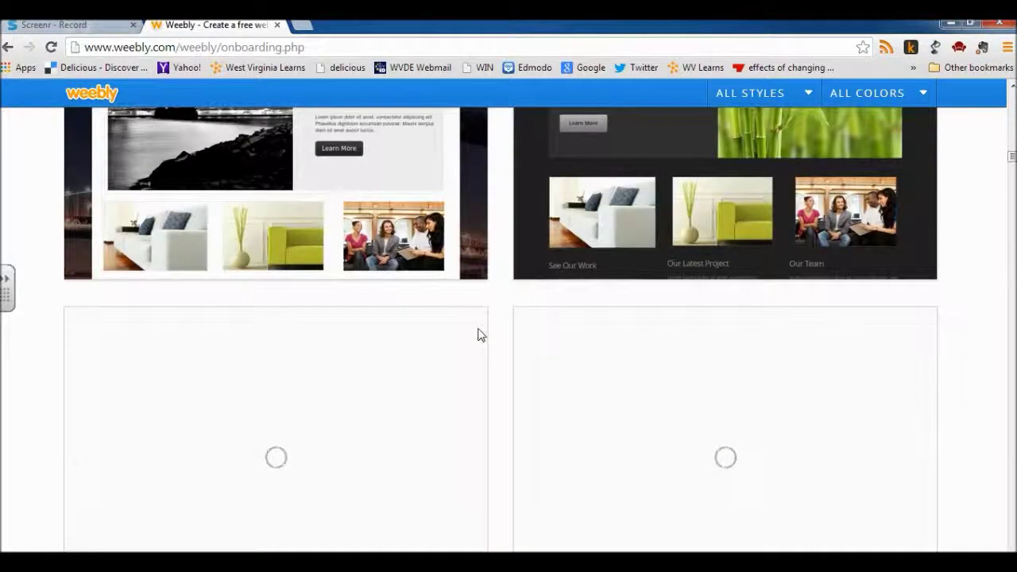
scroll(506, 339, "down", 1)
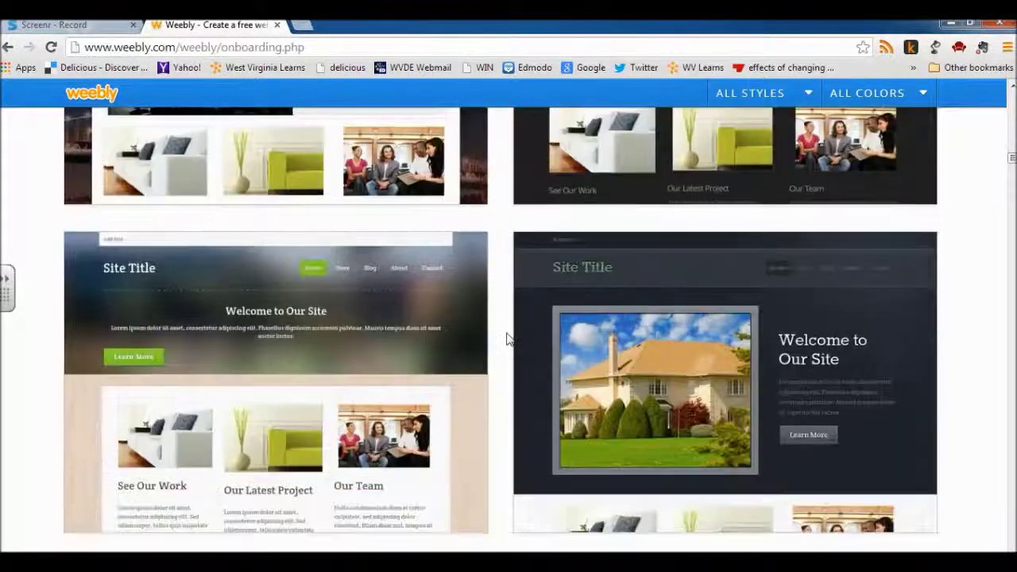
scroll(507, 339, "down", 1)
mouse_move(125, 259)
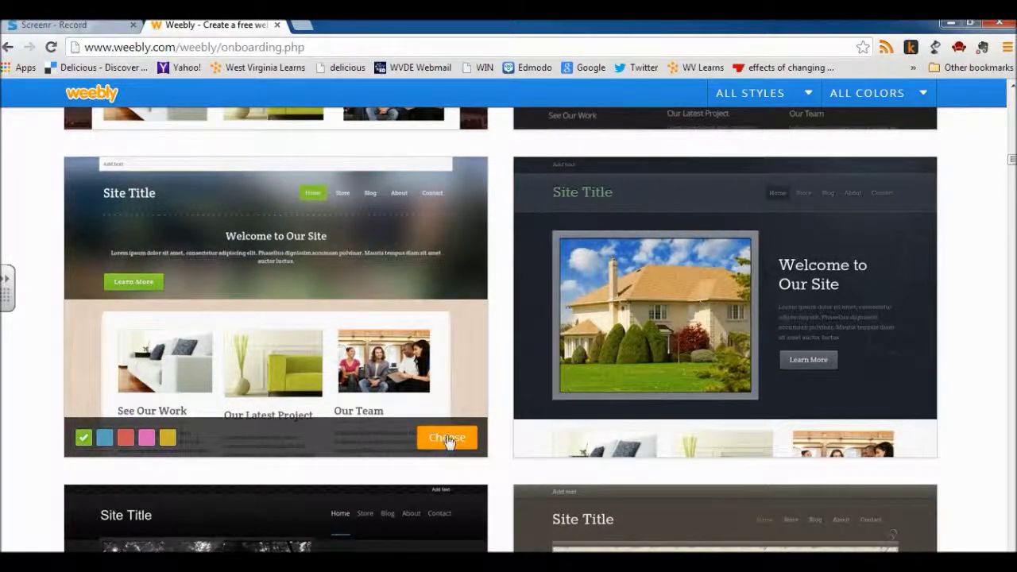
left_click(447, 439)
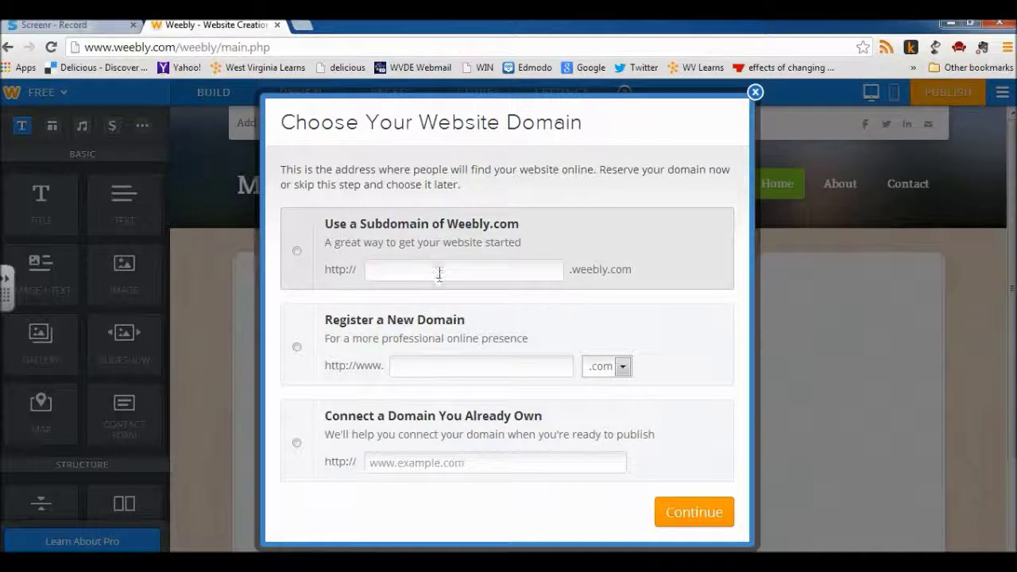
Step: Look over the domain endings offered for registering a new domain, then dismiss the list
left_click(414, 360)
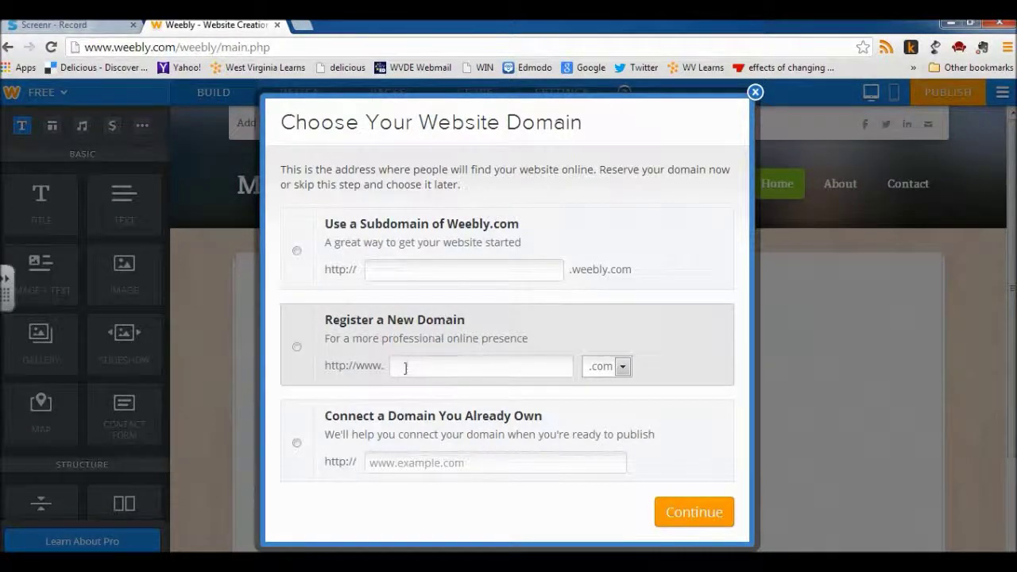
left_click(598, 369)
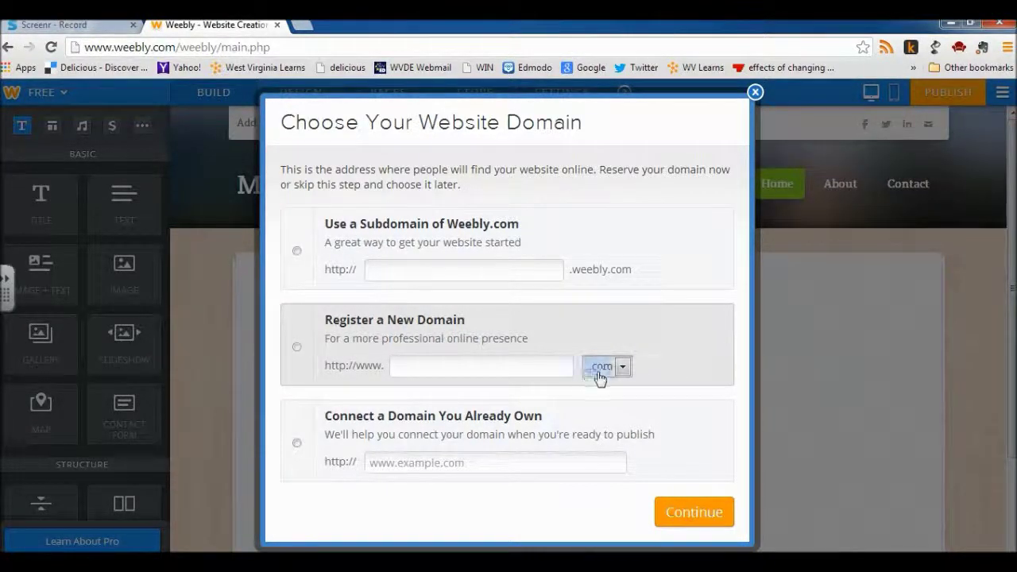
left_click(409, 273)
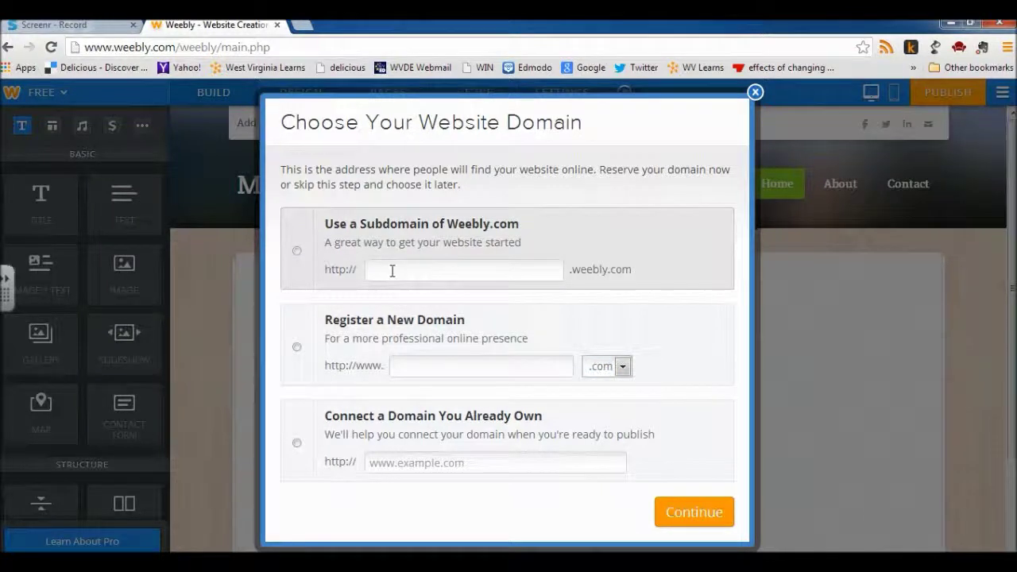
Step: Choose a Weebly.com subdomain, trying fakeexample and demonstration (both taken) and trimming back to demo
left_click(409, 272)
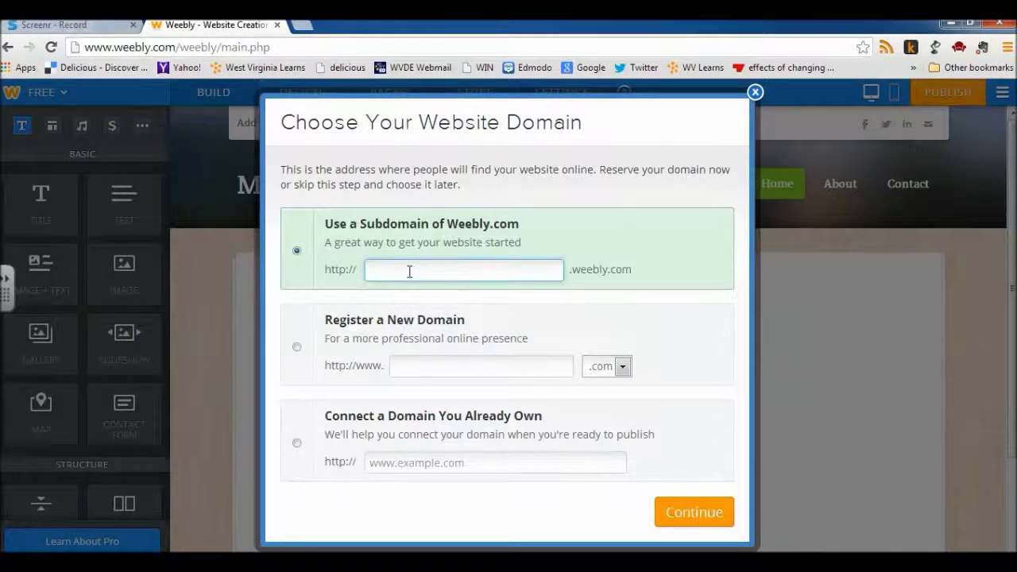
type("fake")
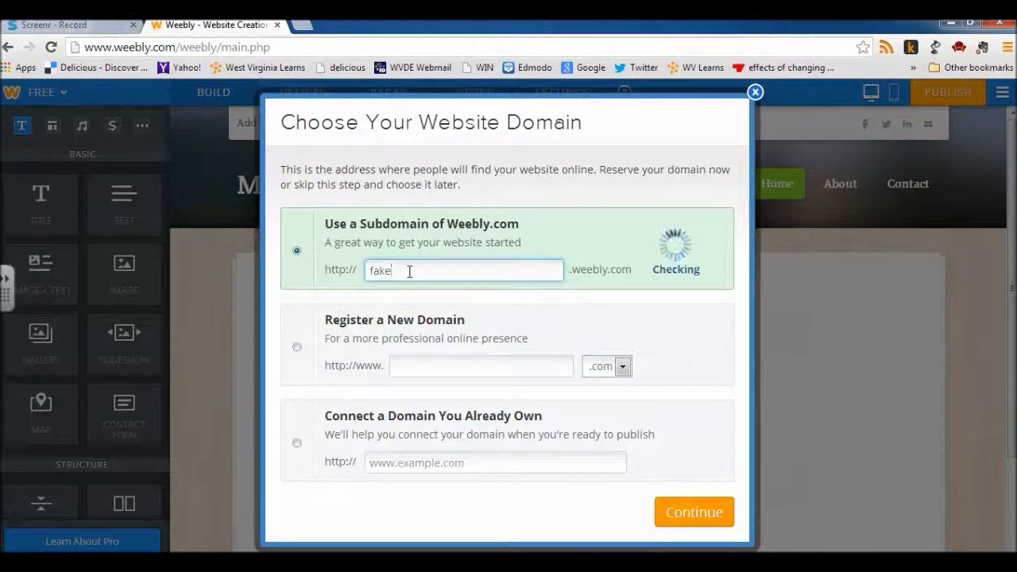
type("example")
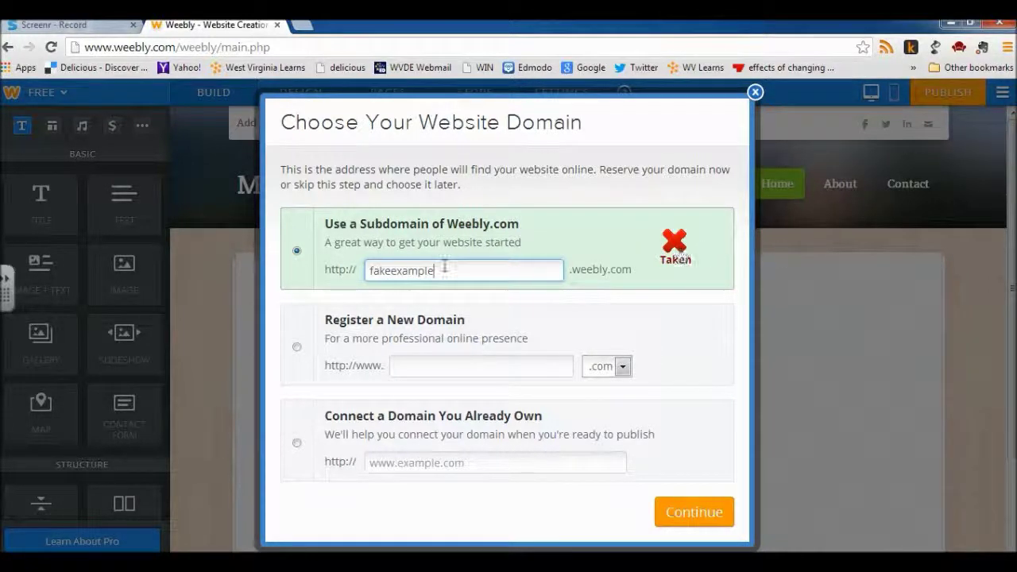
key("BackSpace")
key("BackSpace")
key("BackSpace")
key("BackSpace")
key("BackSpace")
key("BackSpace")
key("BackSpace")
key("BackSpace")
key("BackSpace")
key("BackSpace")
key("BackSpace")
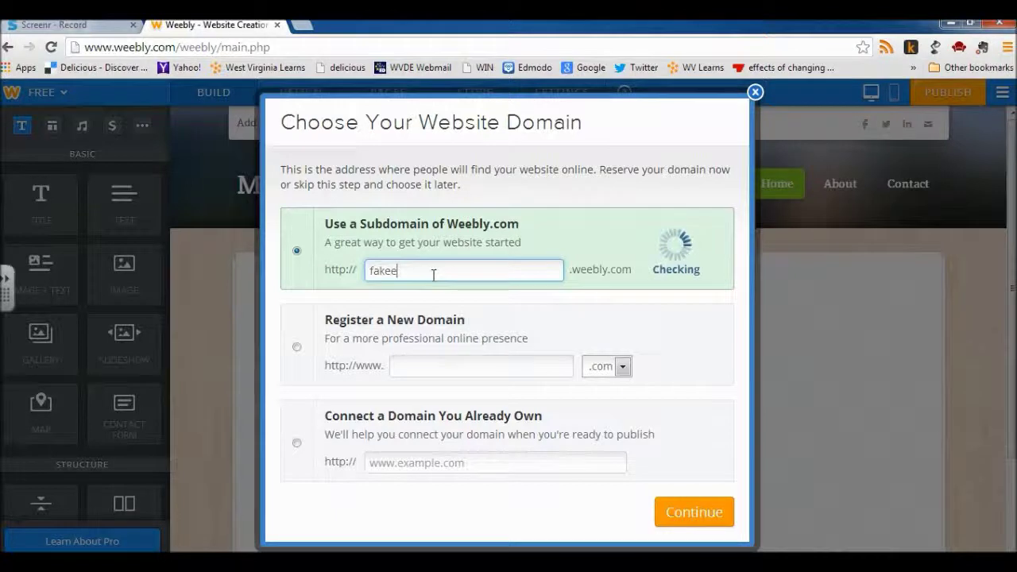
type("d")
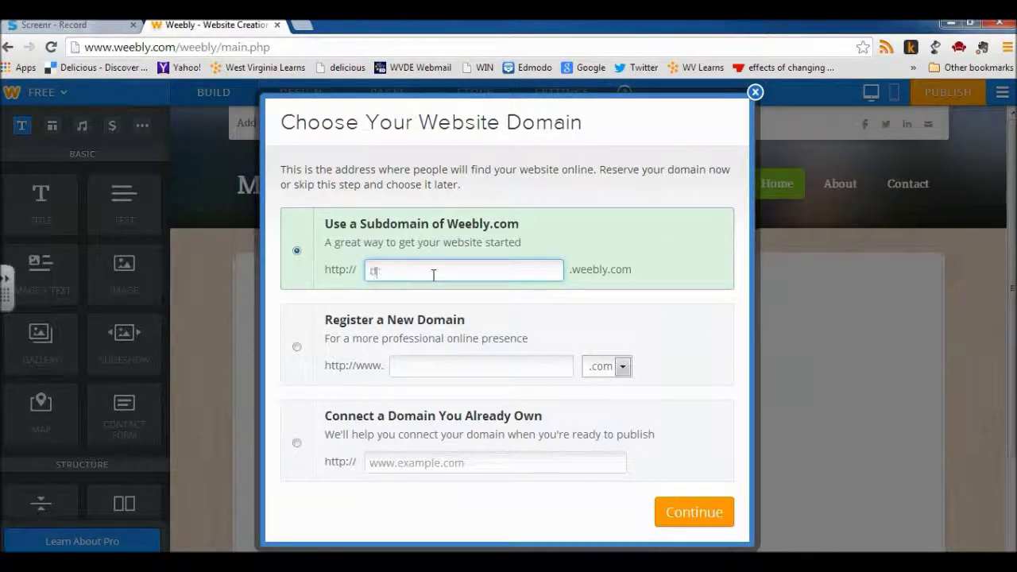
type("emonstration")
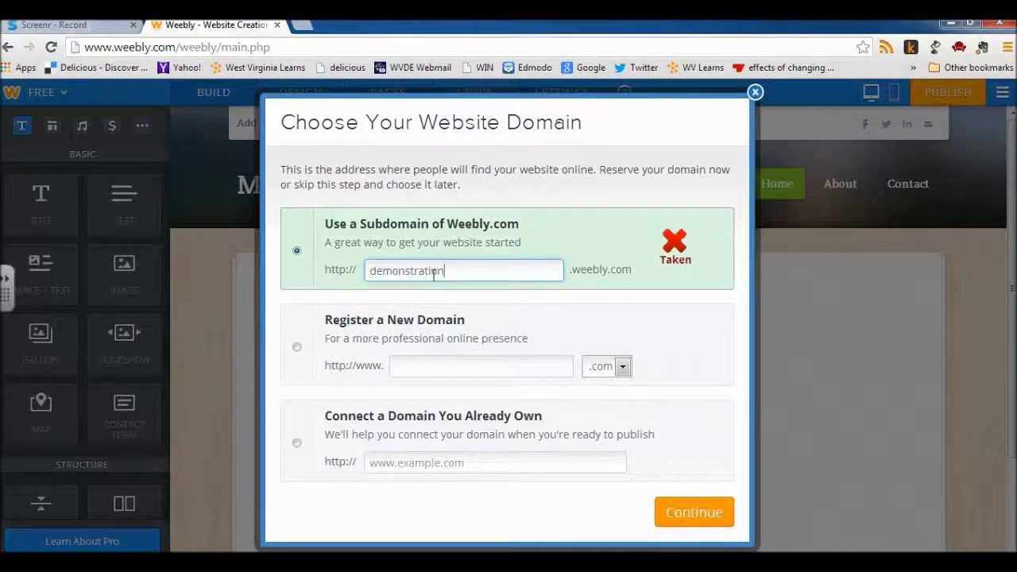
key("BackSpace")
key("BackSpace")
key("BackSpace")
key("BackSpace")
key("BackSpace")
key("BackSpace")
key("BackSpace")
key("BackSpace")
key("BackSpace")
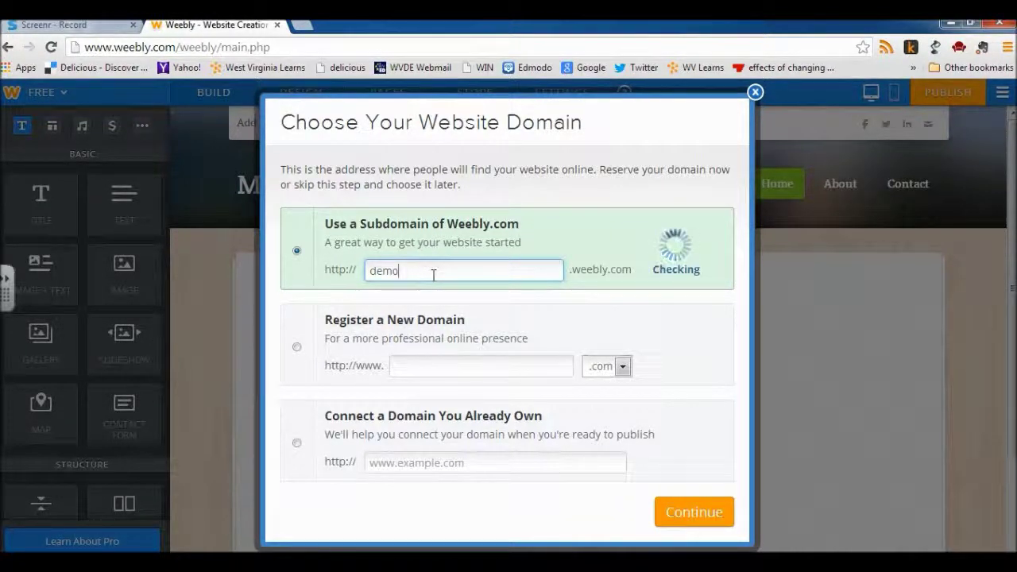
Step: Extend the subdomain to demo4students and confirm it once it shows as Available
type("4students")
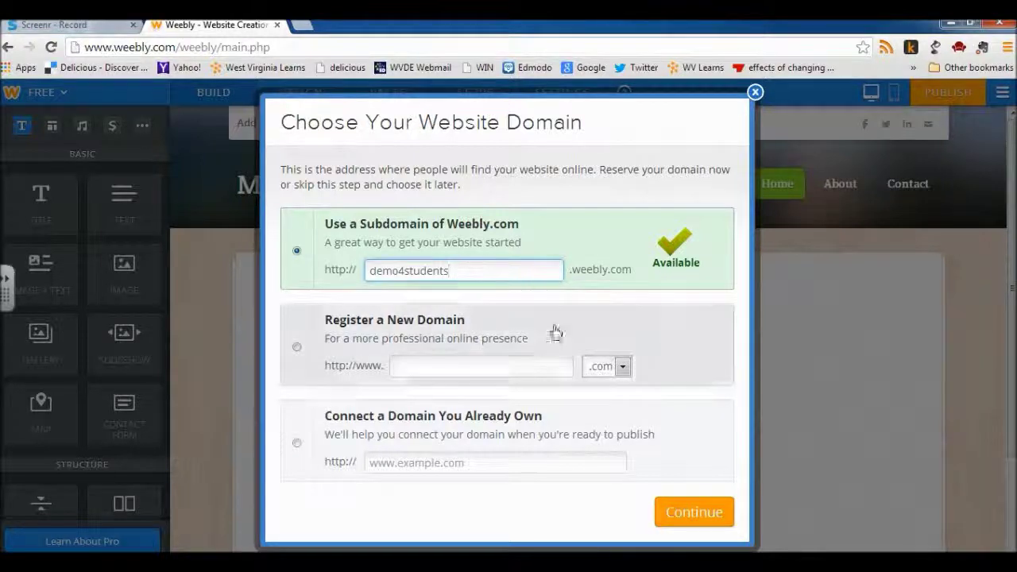
left_click(694, 514)
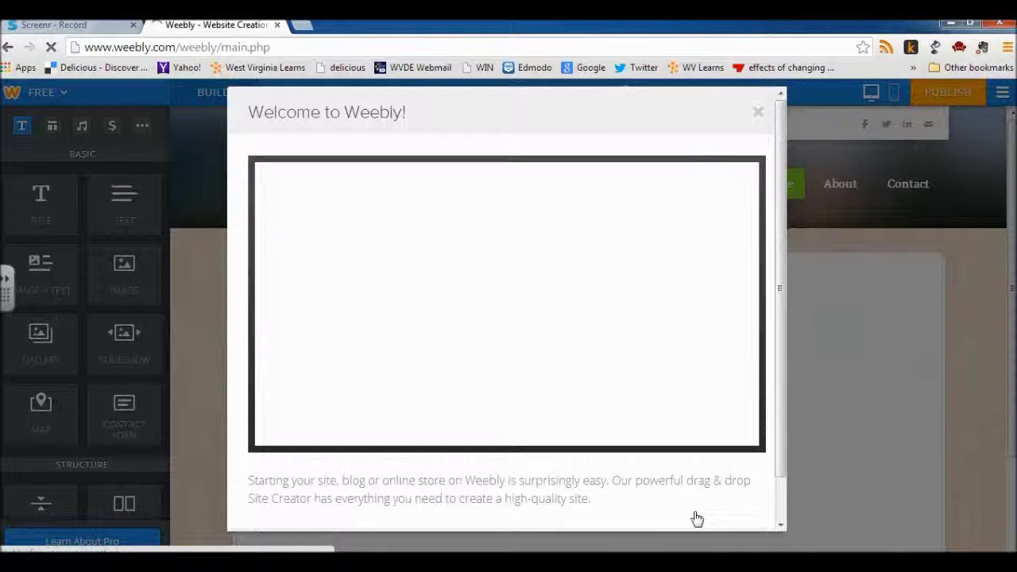